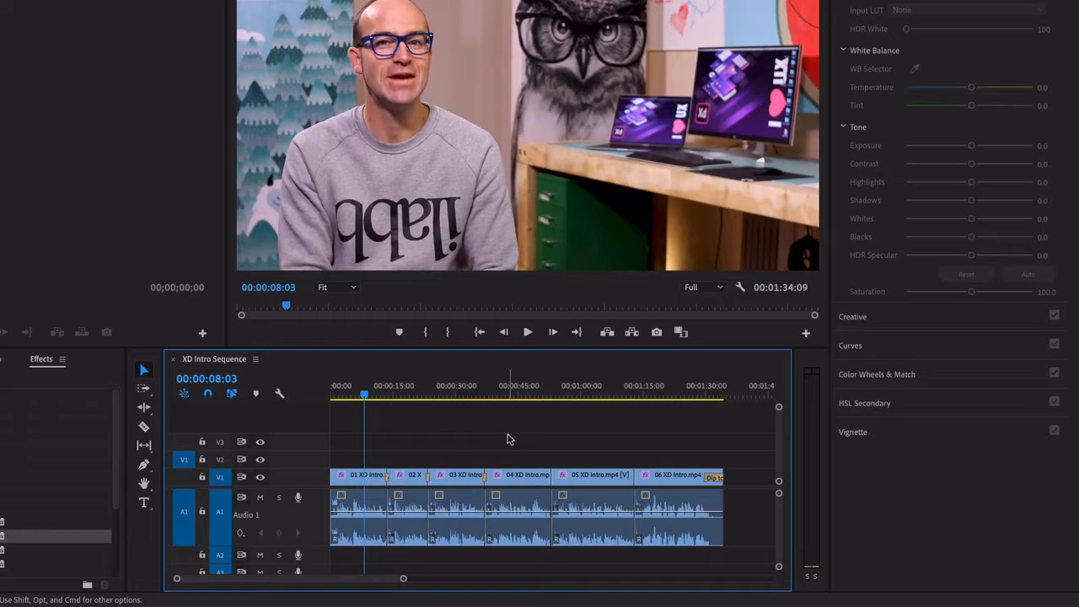
Play back the start of the first clip in the sequence to listen to its audio
{"action": "left_click", "coordinate": [356, 393]}
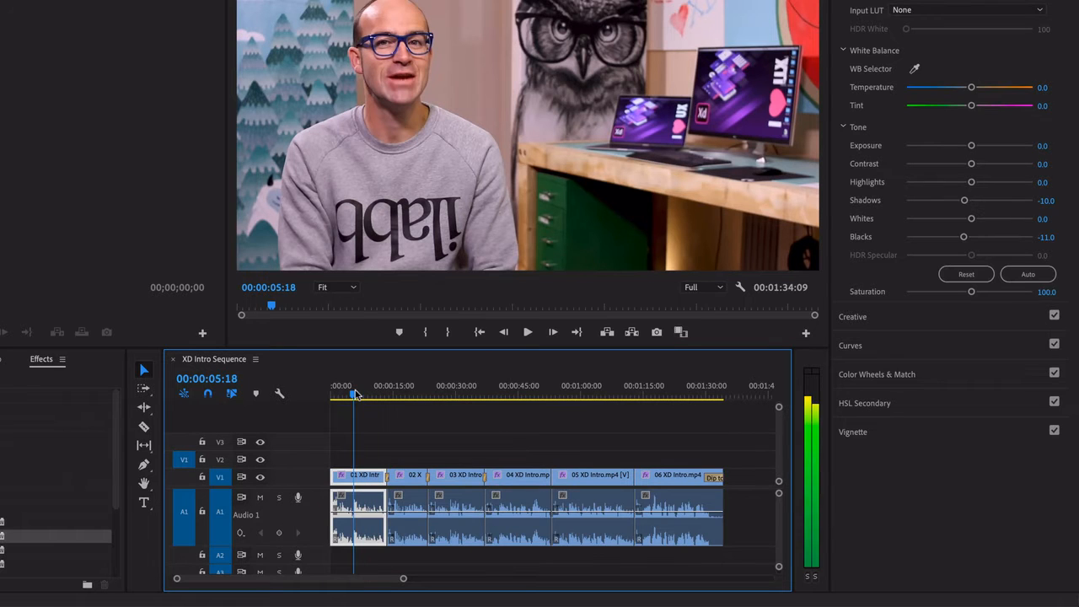
{"action": "left_click_drag", "start_coordinate": [355, 394], "coordinate": [355, 395]}
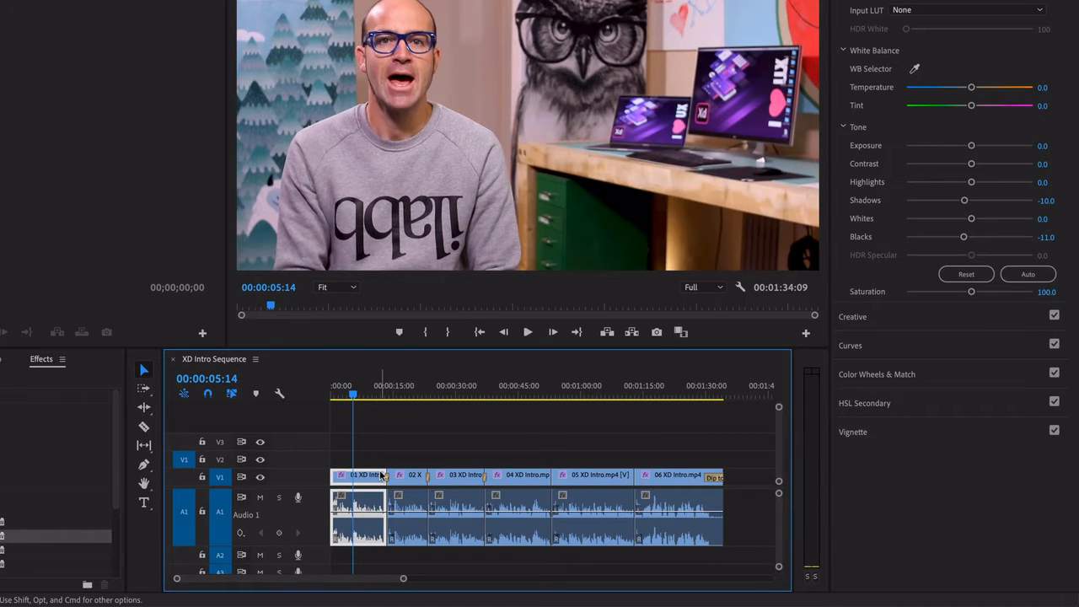
{"action": "key", "text": "space"}
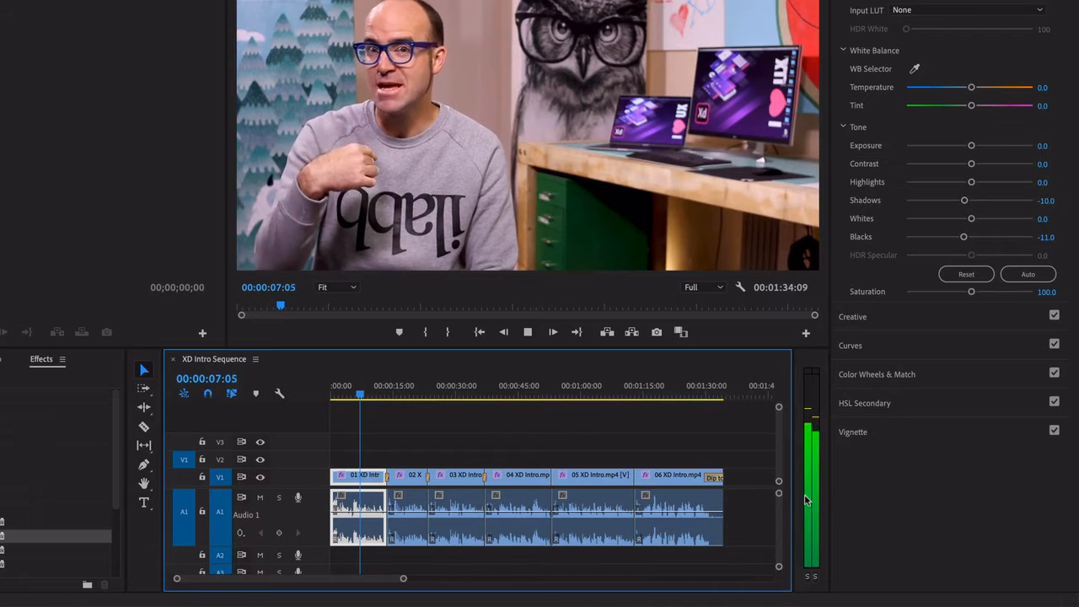
{"action": "key", "text": "space"}
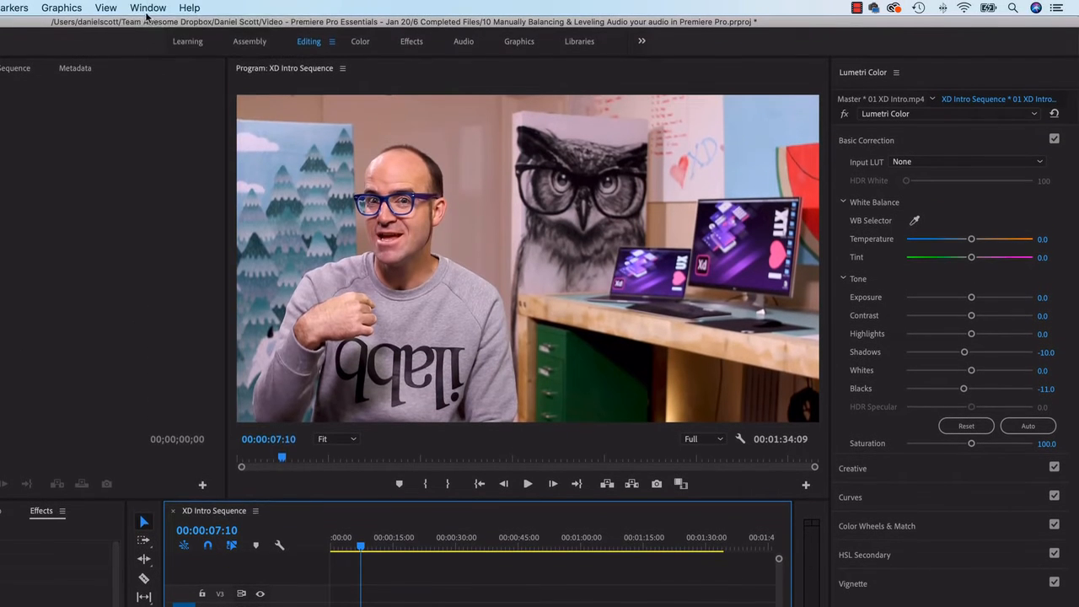
Open the Audio Meters panel and widen it so its decibel scale is visible beside the timeline
{"action": "left_click", "coordinate": [149, 8]}
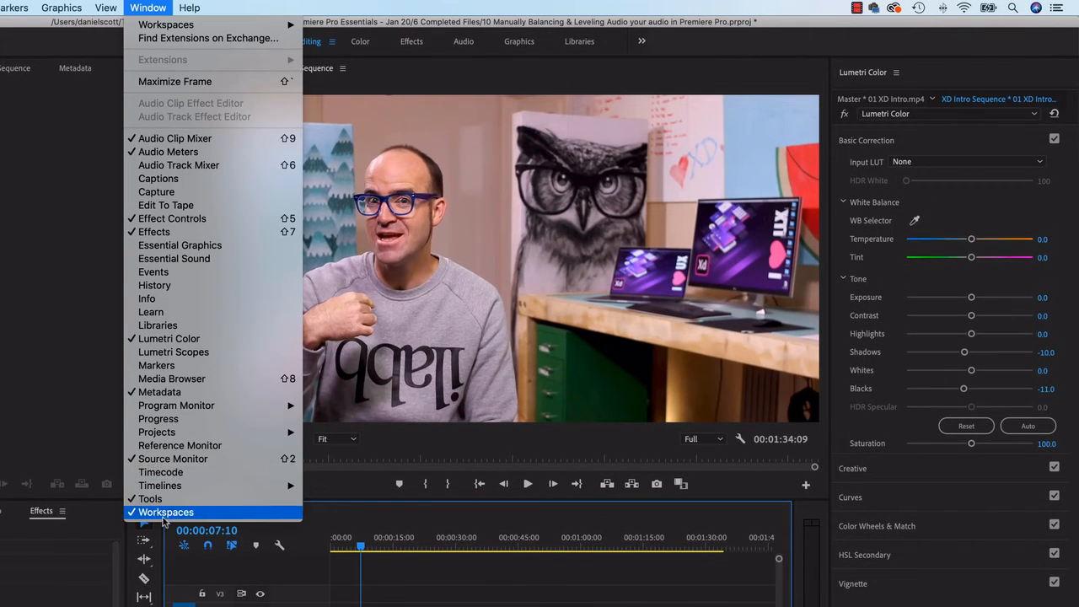
{"action": "left_click", "coordinate": [174, 153]}
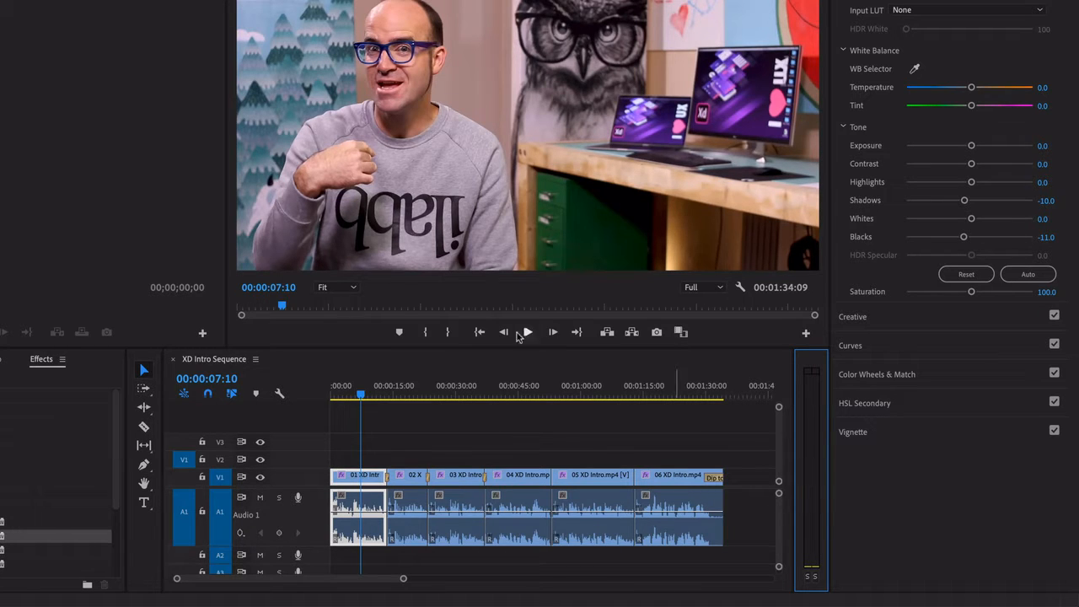
{"action": "left_click_drag", "start_coordinate": [375, 348], "coordinate": [376, 343]}
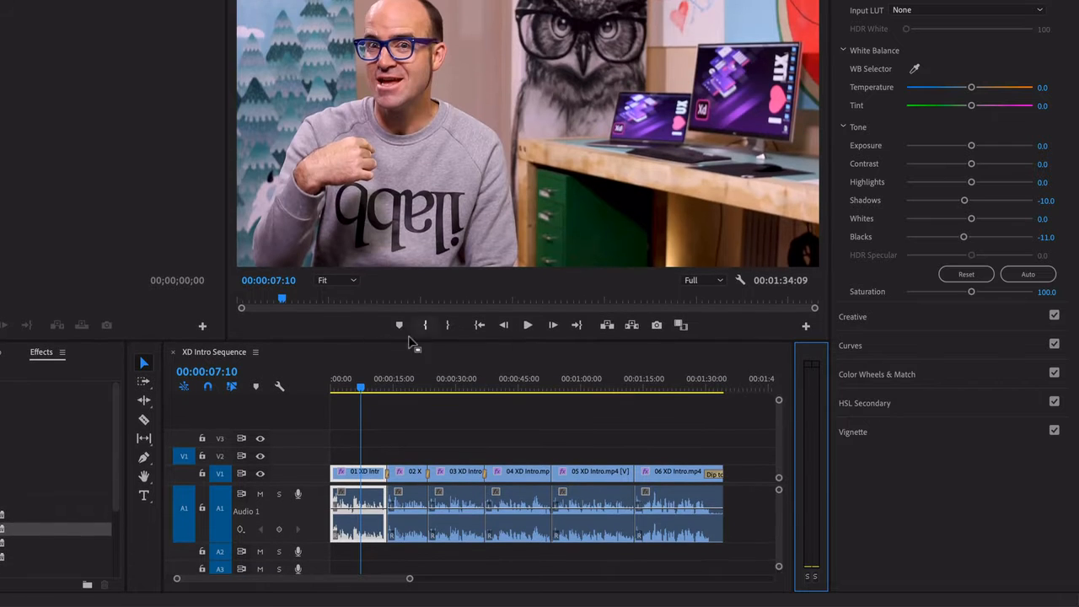
{"action": "mouse_move", "coordinate": [794, 415]}
{"action": "left_mouse_down"}
{"action": "mouse_move", "coordinate": [750, 415]}
{"action": "mouse_move", "coordinate": [782, 415]}
{"action": "left_mouse_up"}
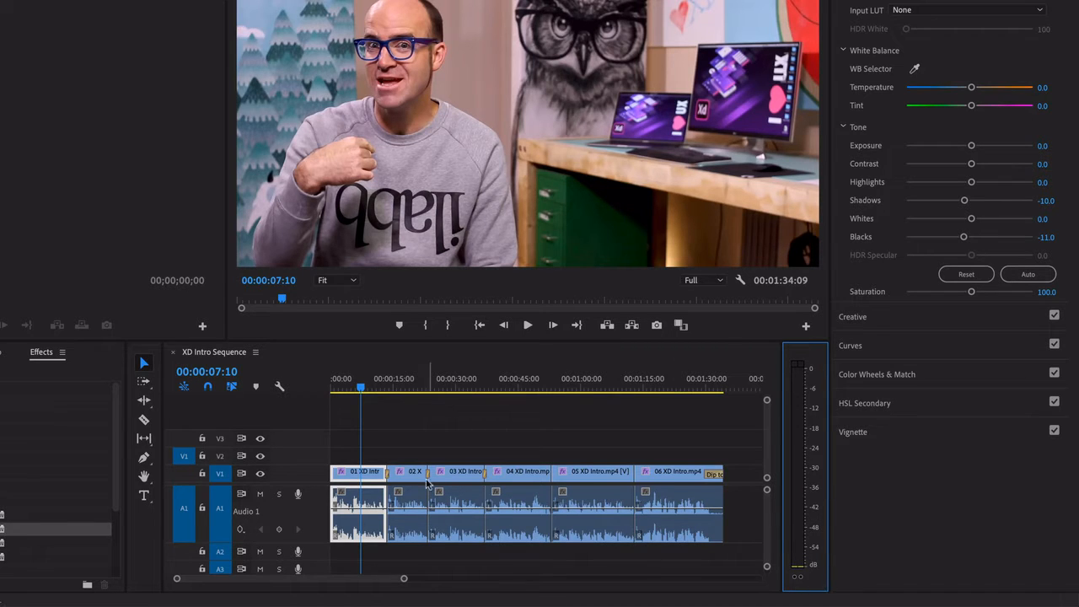
Play back the first clips of the sequence while watching the audio meter levels
{"action": "key", "text": "space"}
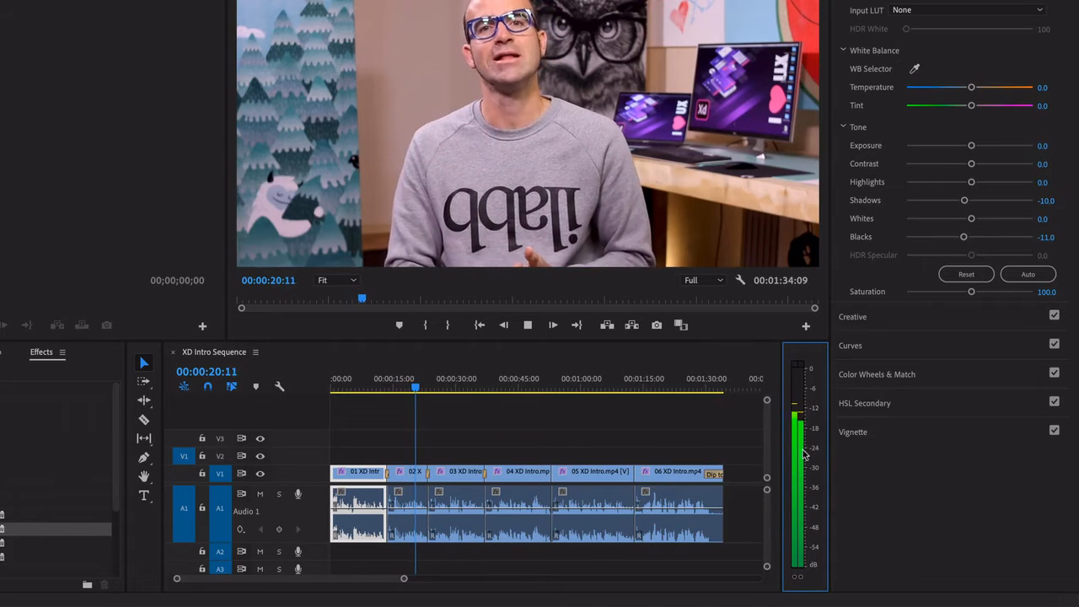
{"action": "key", "text": "space"}
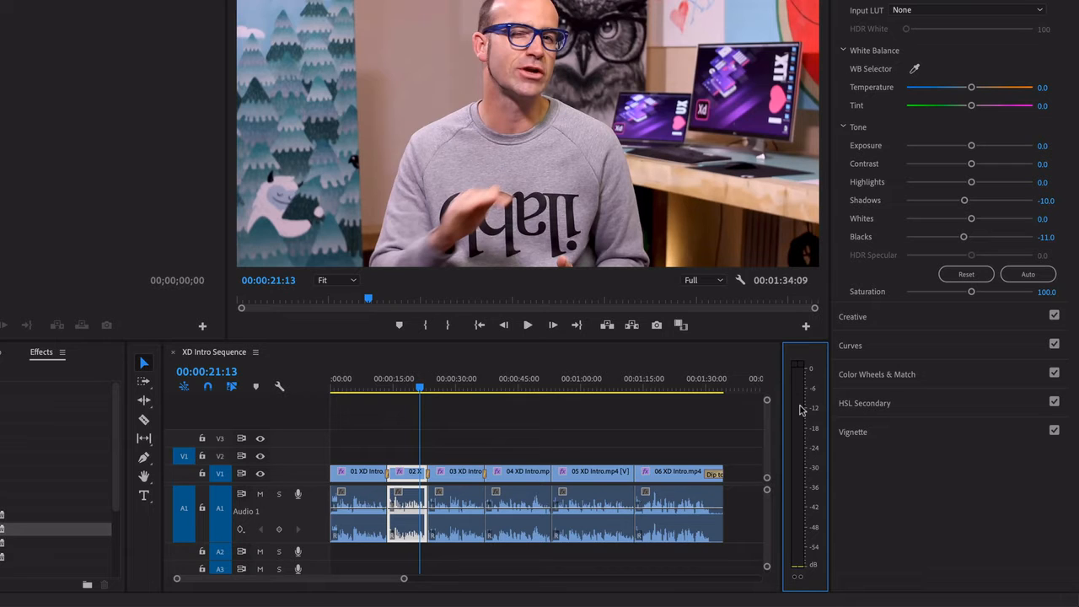
{"action": "left_click", "coordinate": [355, 383]}
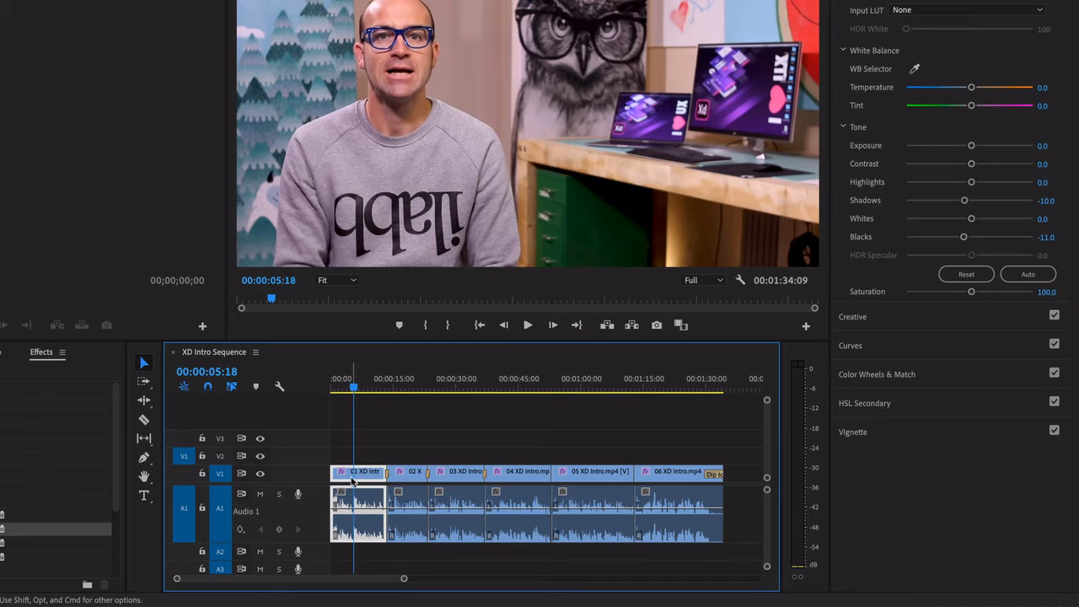
{"action": "key", "text": "space"}
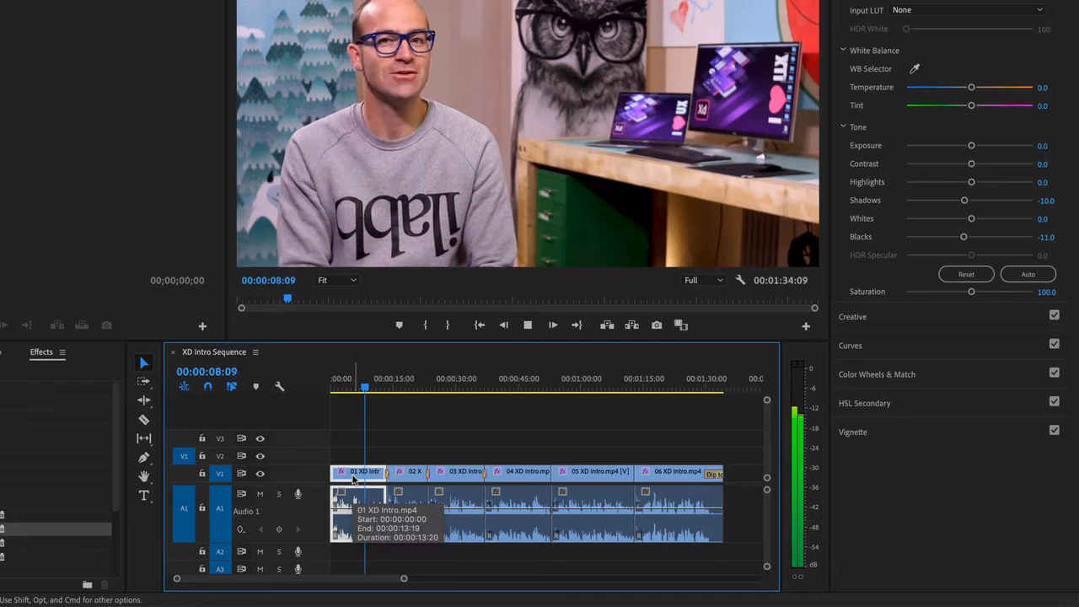
{"action": "key", "text": "space"}
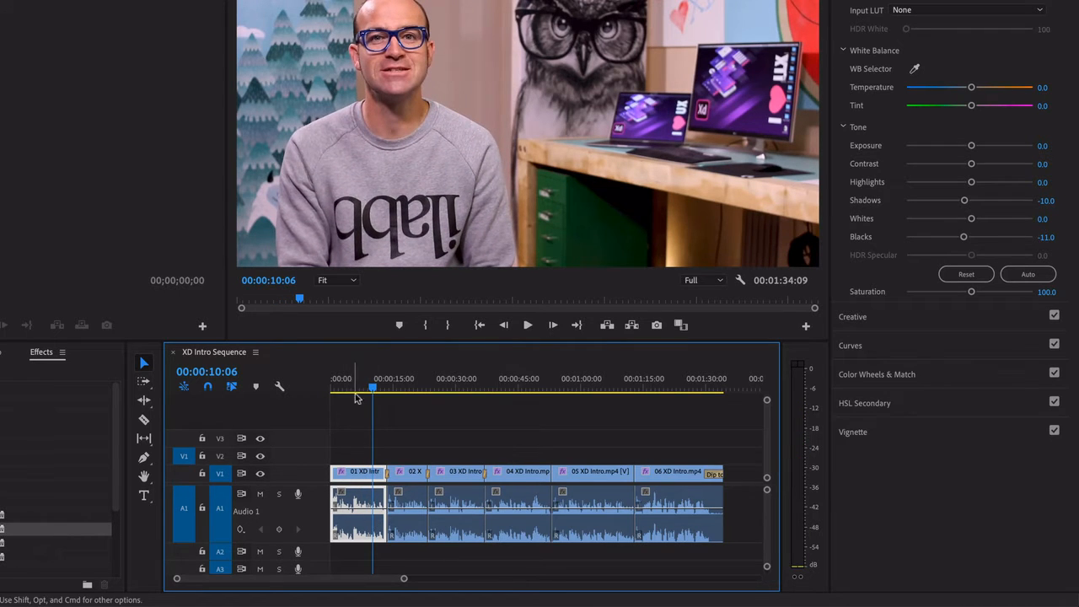
{"action": "left_click_drag", "start_coordinate": [360, 390], "coordinate": [367, 392]}
{"action": "key", "text": "space"}
{"action": "key", "text": "space"}
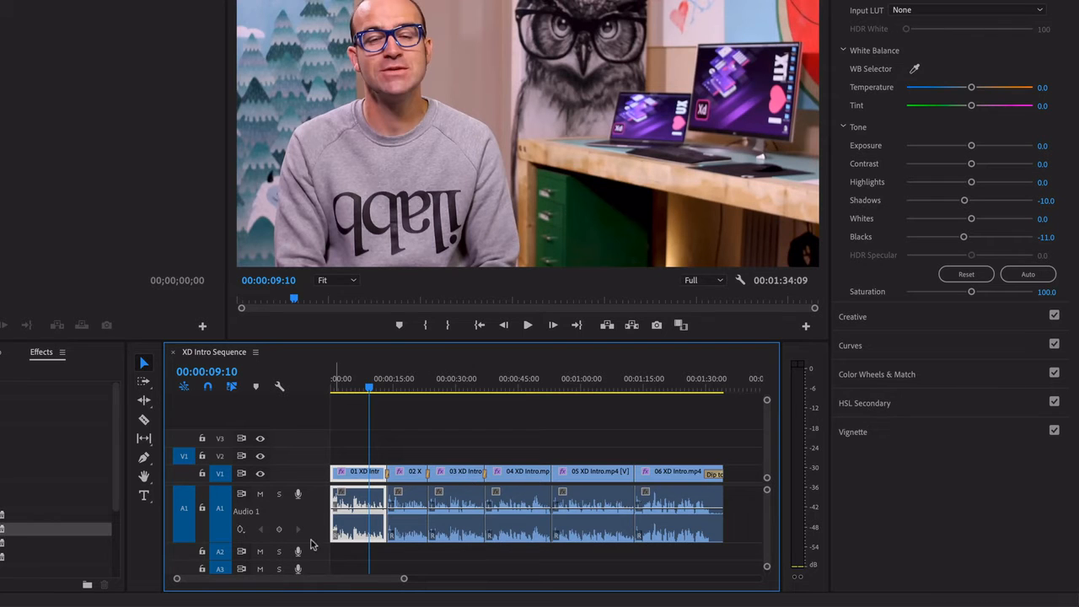
Enlarge the audio track, zoom into the timeline, and raise the volume line of the 01 XD Intro clip
{"action": "mouse_move", "coordinate": [322, 542]}
{"action": "left_mouse_down"}
{"action": "mouse_move", "coordinate": [319, 513]}
{"action": "mouse_move", "coordinate": [316, 541]}
{"action": "left_mouse_up"}
{"action": "key", "text": "="}
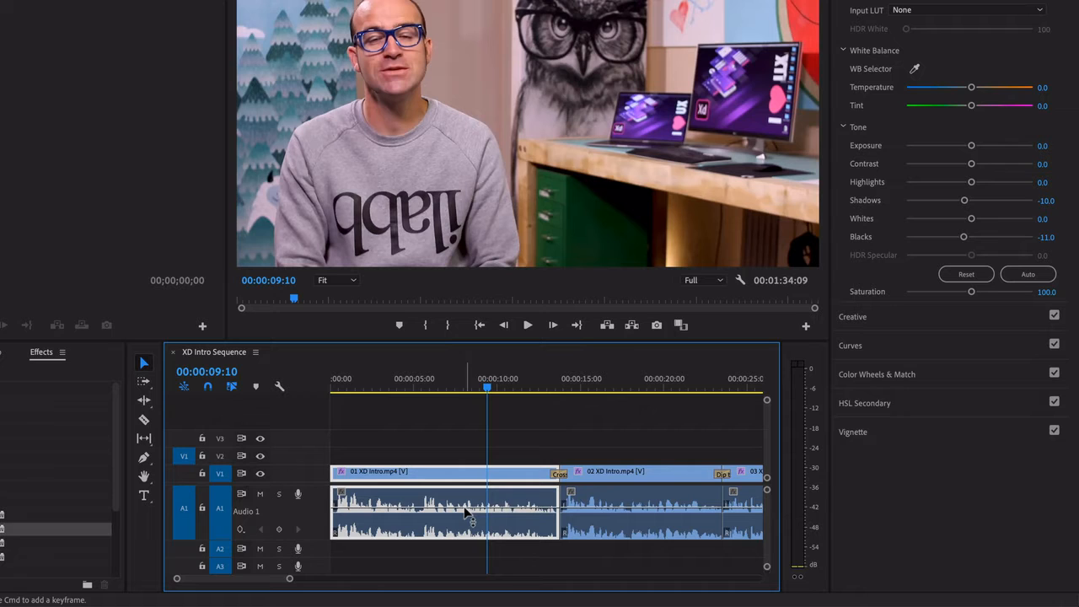
{"action": "left_click_drag", "start_coordinate": [466, 511], "coordinate": [466, 492]}
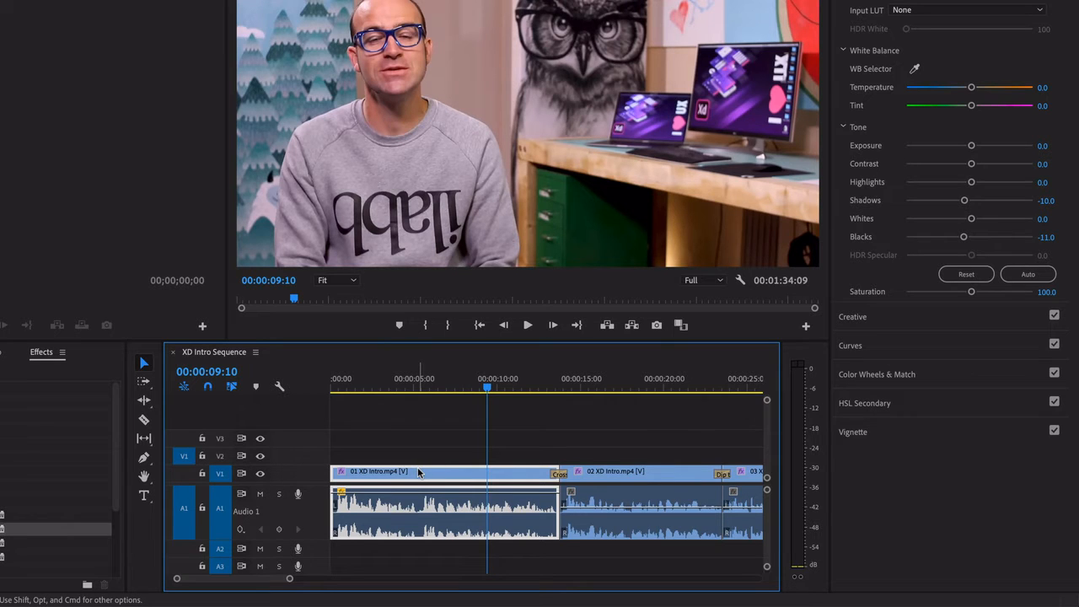
Play back the boosted first clip and its transition while watching the audio meters
{"action": "key", "text": "space"}
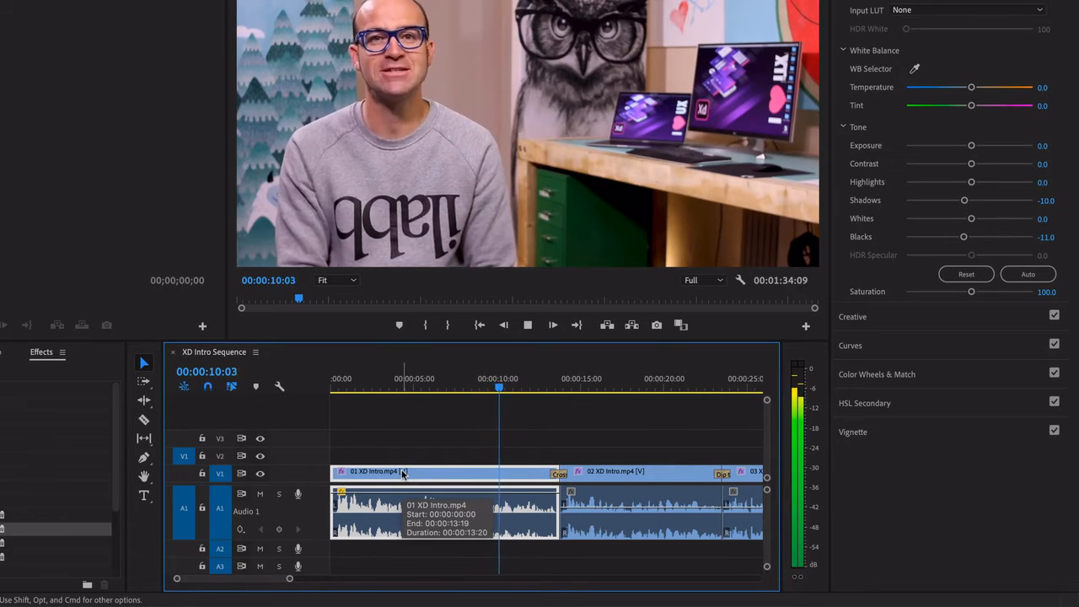
{"action": "key", "text": "space"}
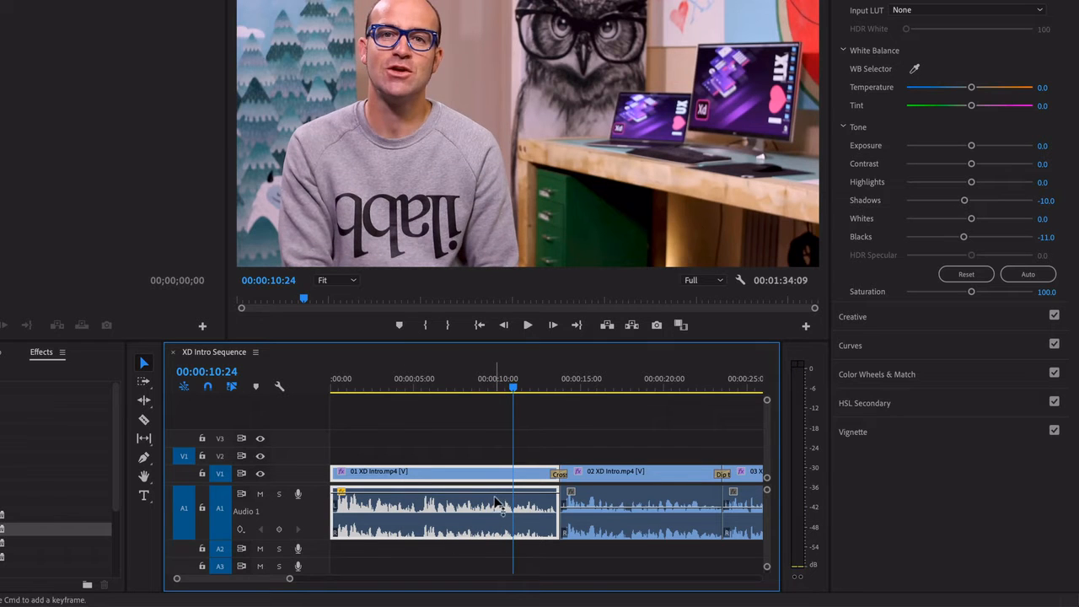
{"action": "key", "text": "space"}
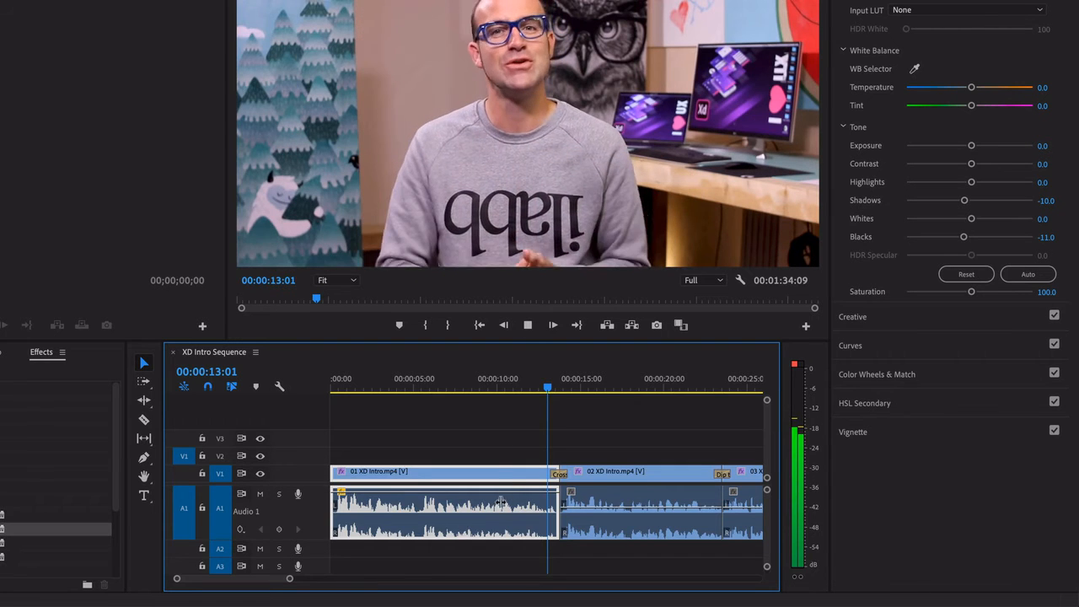
{"action": "key", "text": "space"}
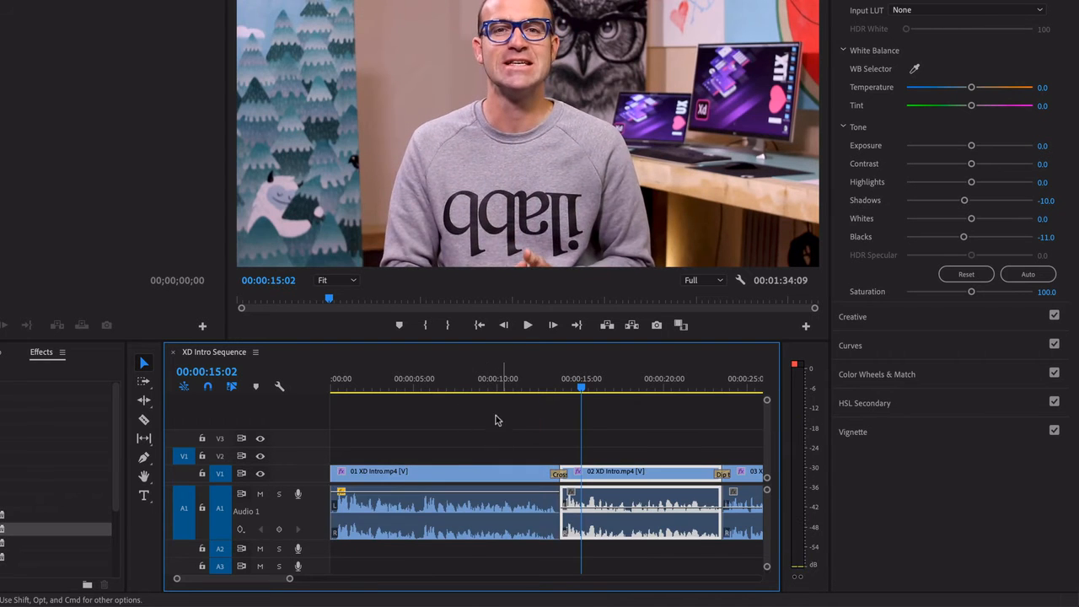
{"action": "left_click", "coordinate": [503, 390]}
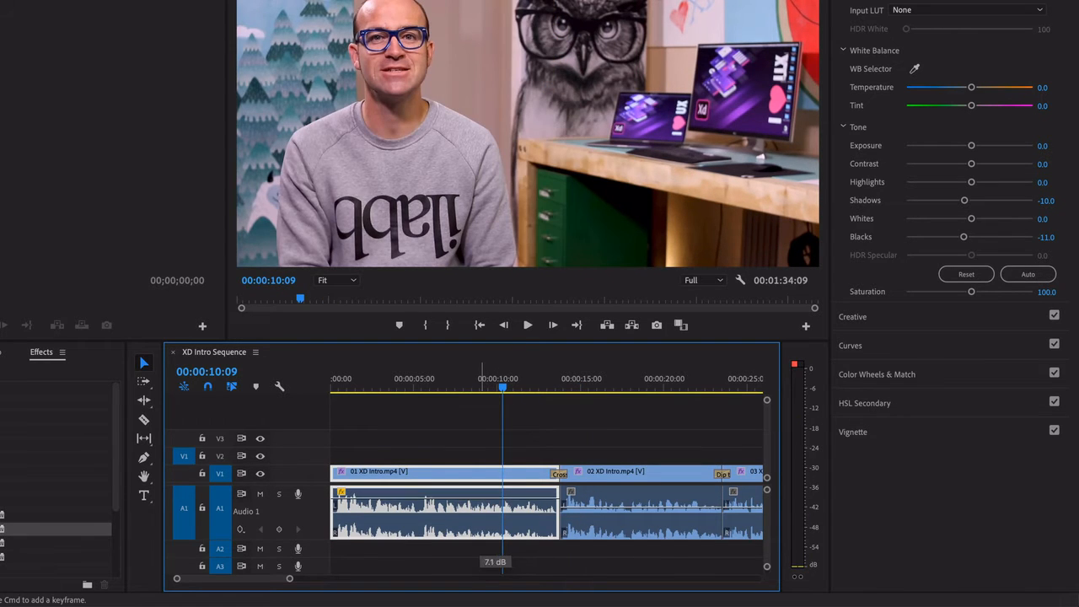
{"action": "key", "text": "space"}
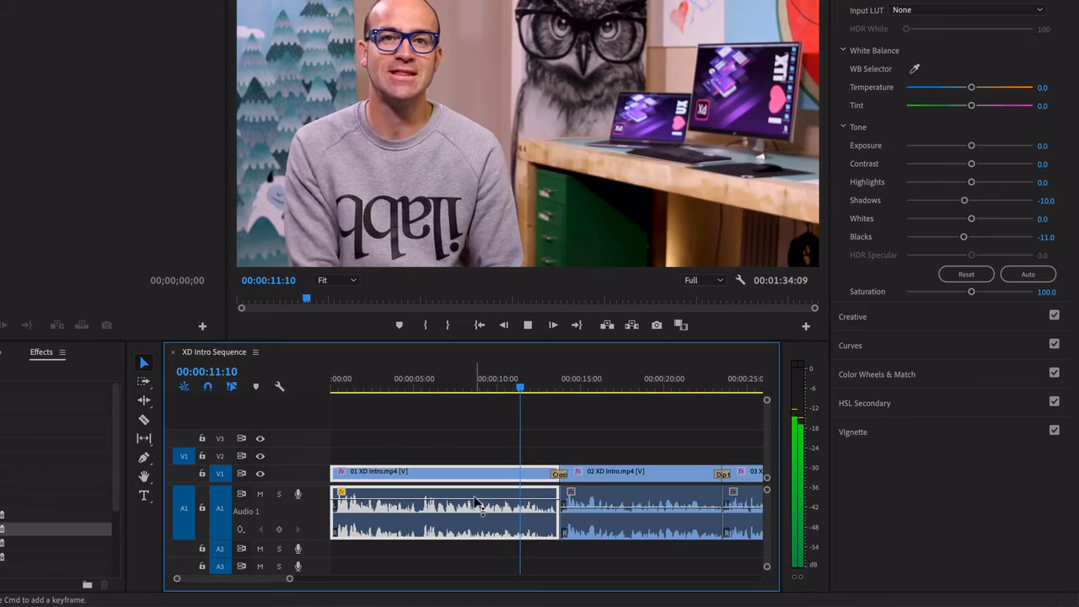
{"action": "left_click", "coordinate": [458, 390]}
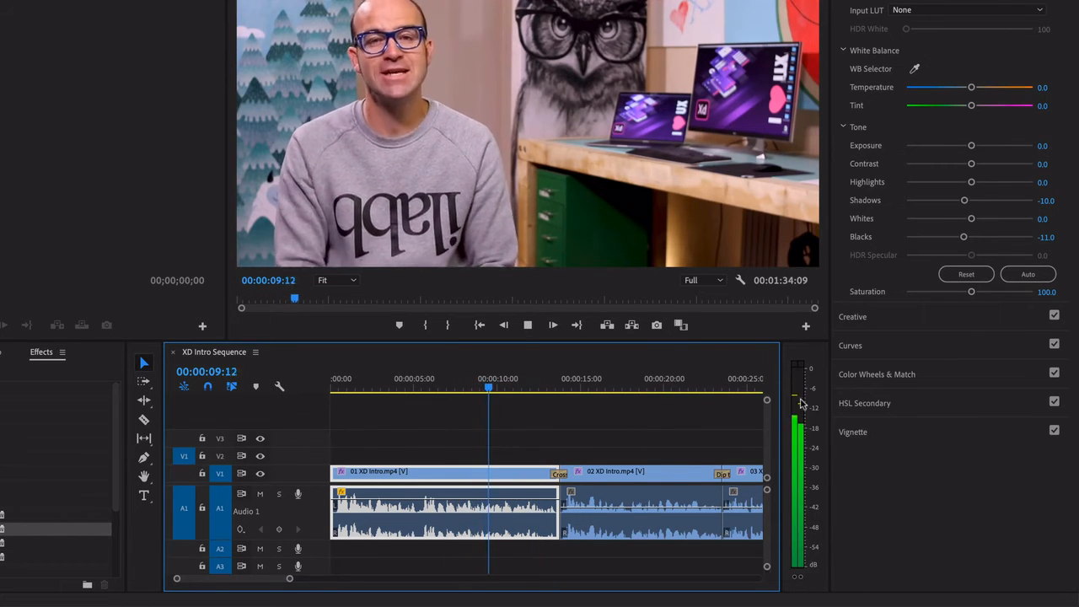
{"action": "key", "text": "space"}
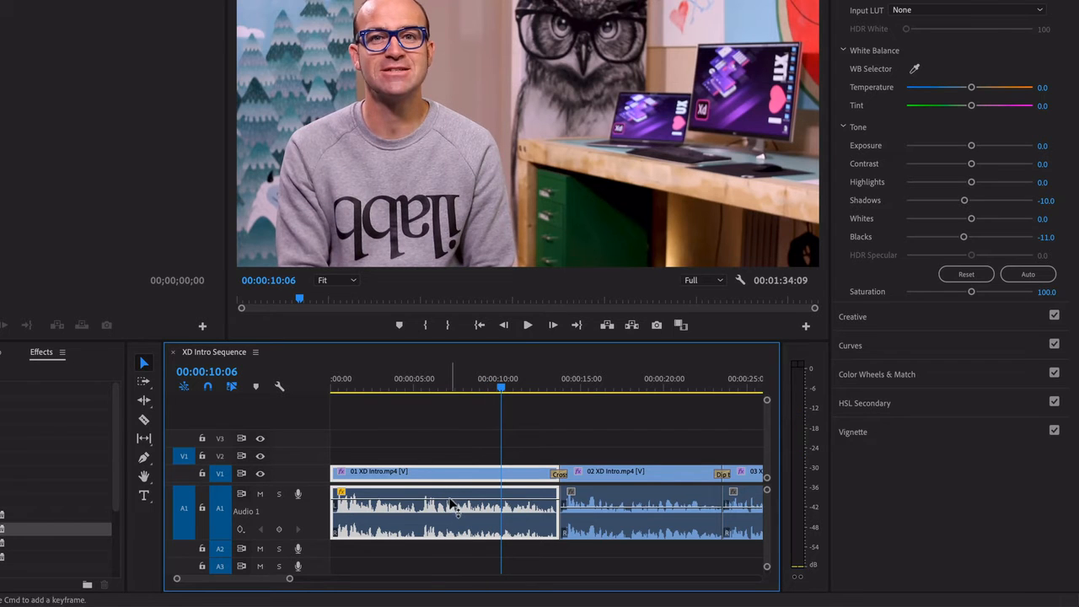
Fine-tune the first clip's volume line and replay the sequence from the start to check the level
{"action": "left_click_drag", "start_coordinate": [453, 499], "coordinate": [453, 498]}
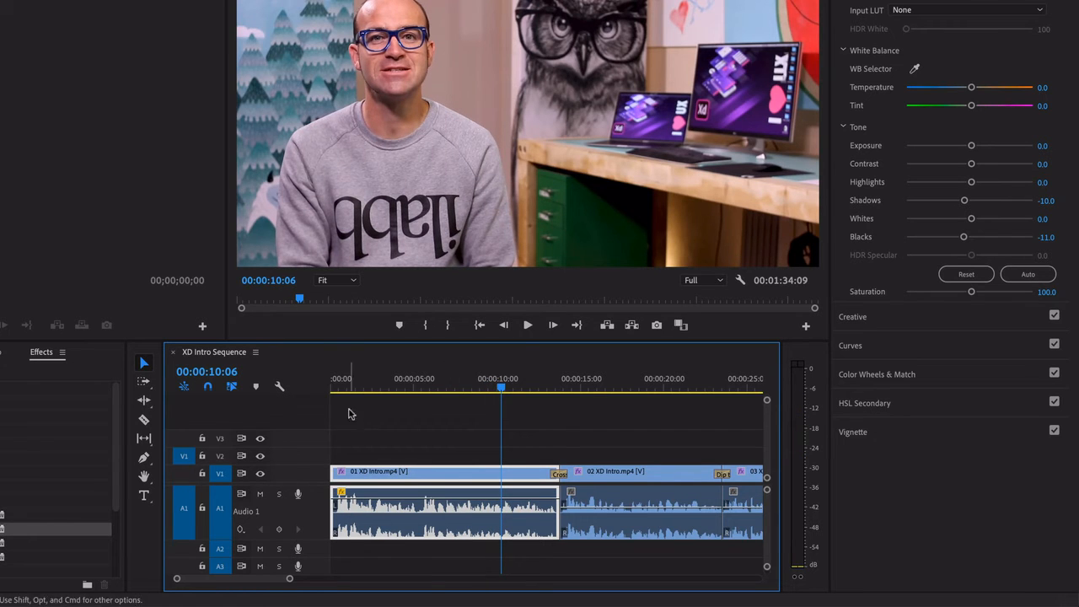
{"action": "key", "text": "Home"}
{"action": "key", "text": "space"}
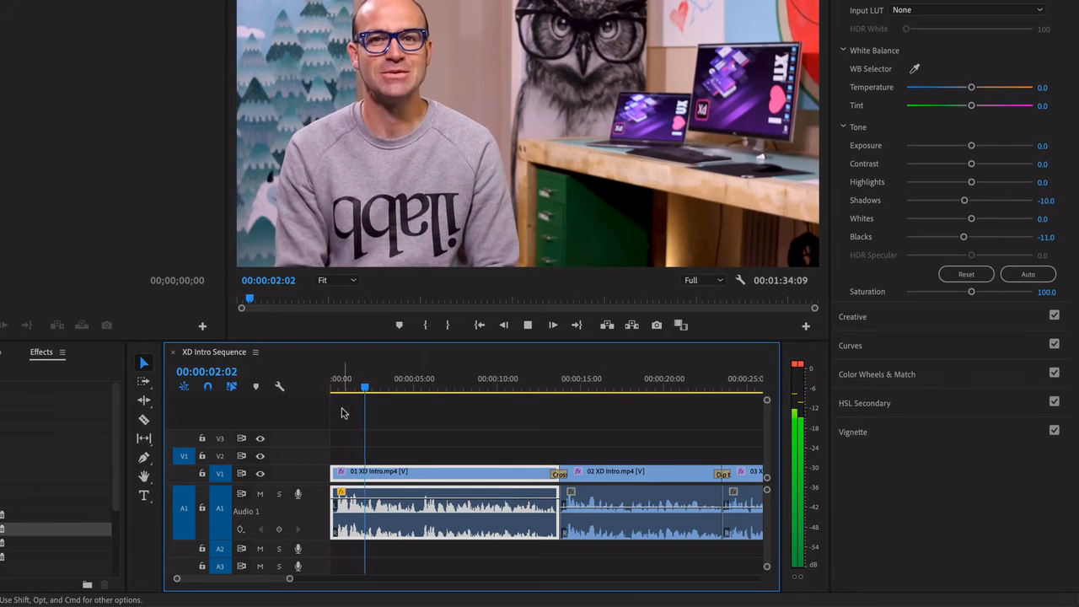
{"action": "key", "text": "space"}
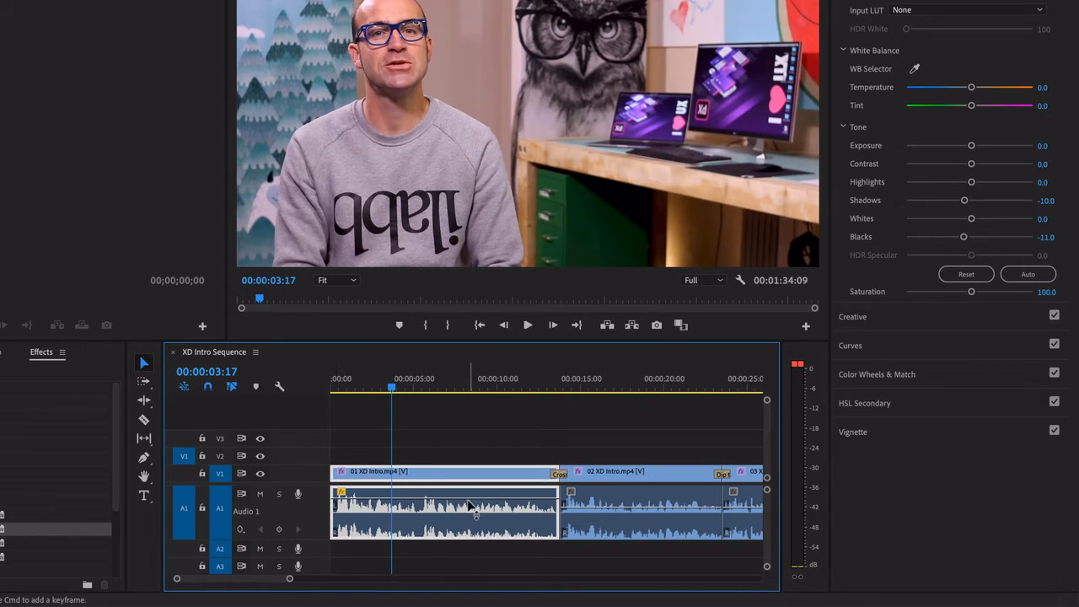
{"action": "left_click_drag", "start_coordinate": [470, 499], "coordinate": [470, 501]}
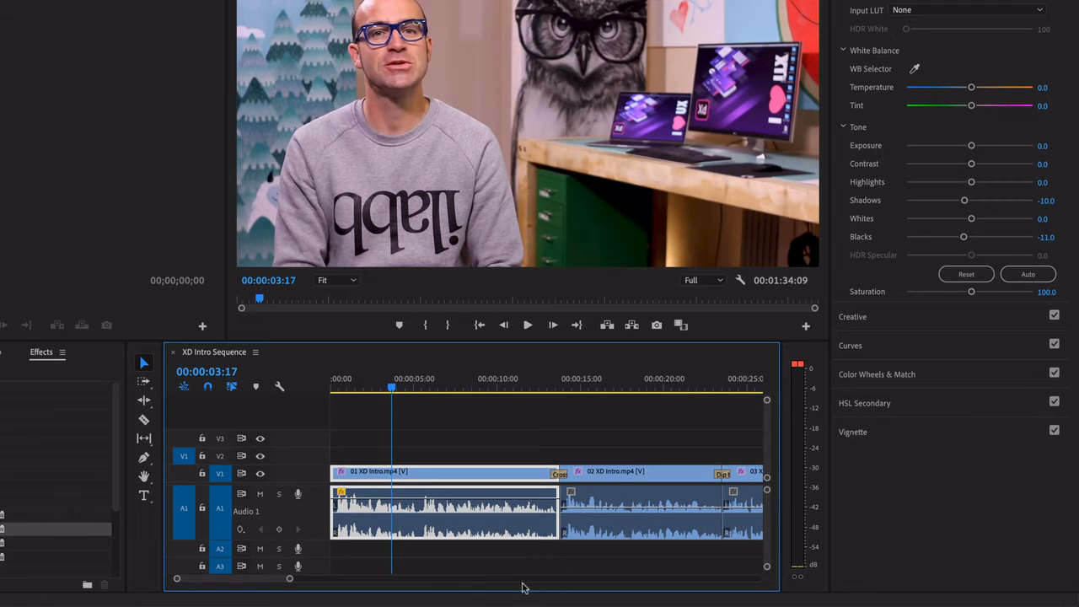
{"action": "key", "text": "space"}
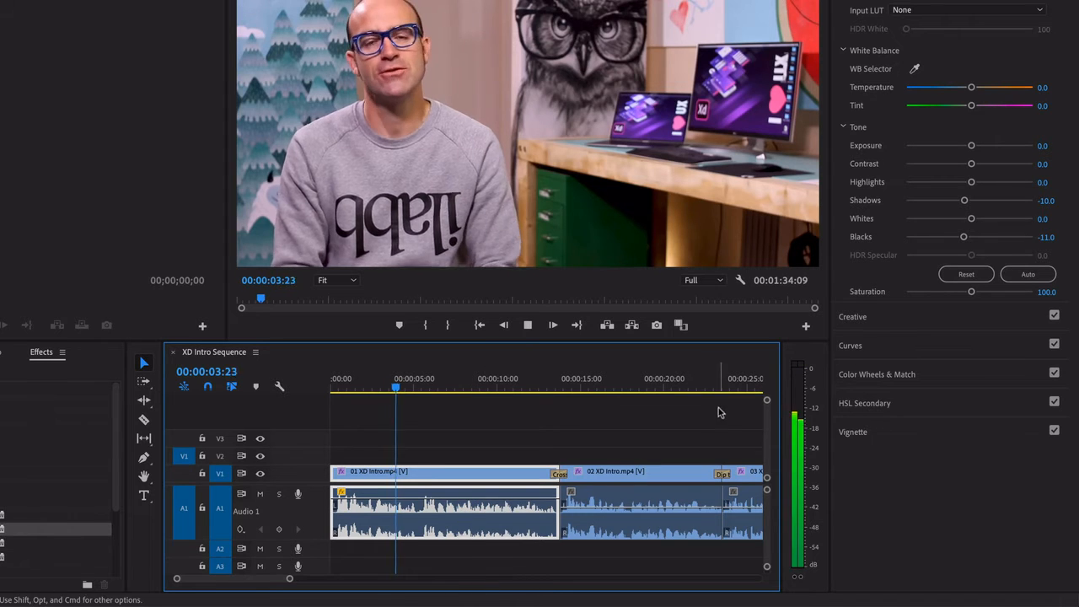
{"action": "key", "text": "space"}
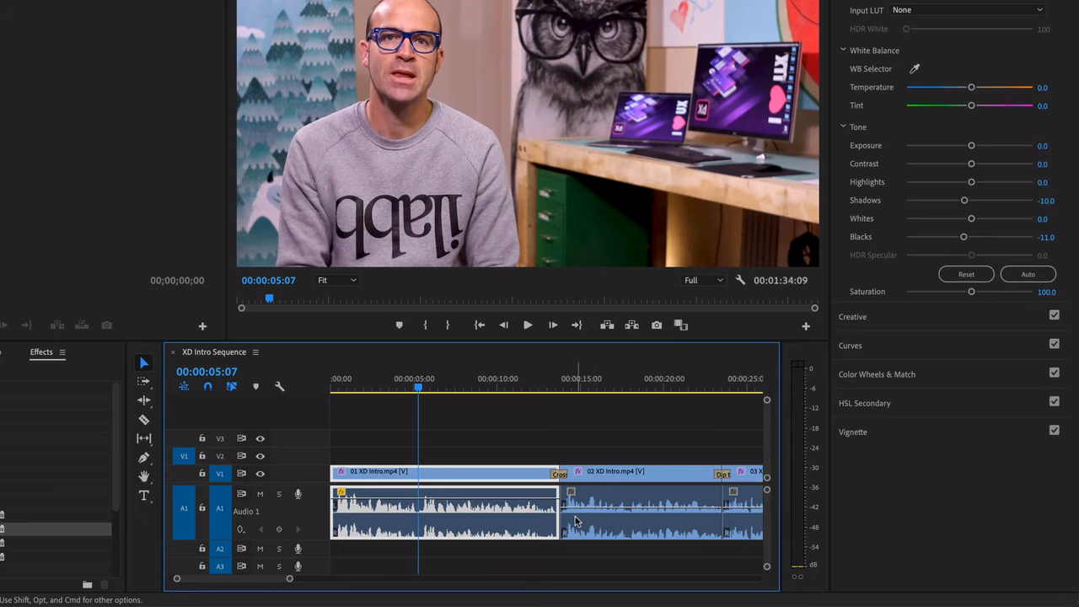
Raise the volume lines of the 02 XD Intro and 03 XD Intro clips to match the first clip
{"action": "left_click_drag", "start_coordinate": [581, 505], "coordinate": [581, 497]}
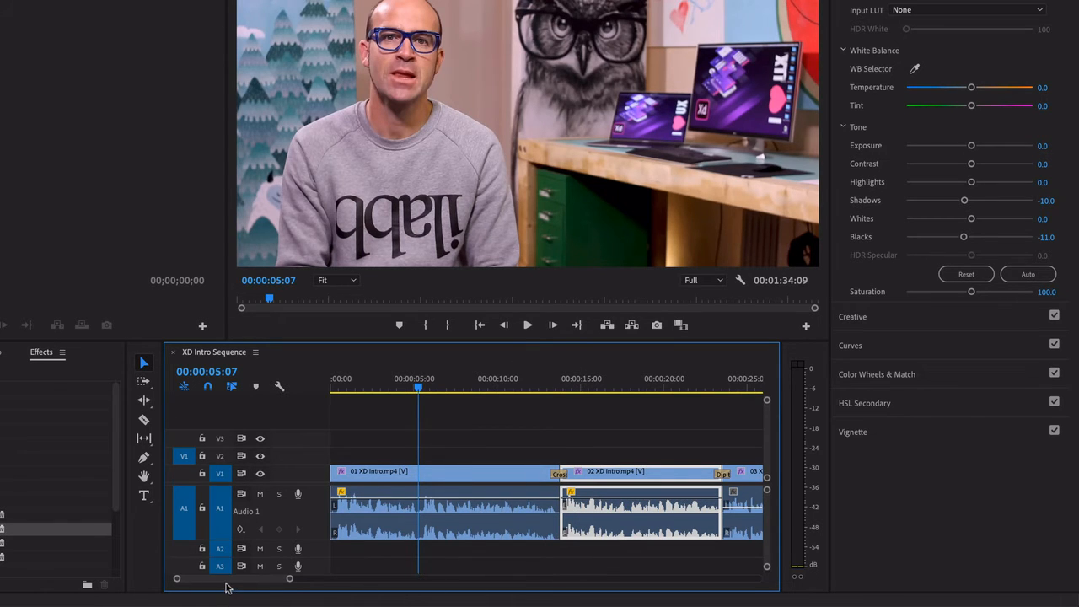
{"action": "scroll", "coordinate": [225, 588], "scroll_direction": "down", "scroll_amount": 5}
{"action": "left_click", "coordinate": [533, 517]}
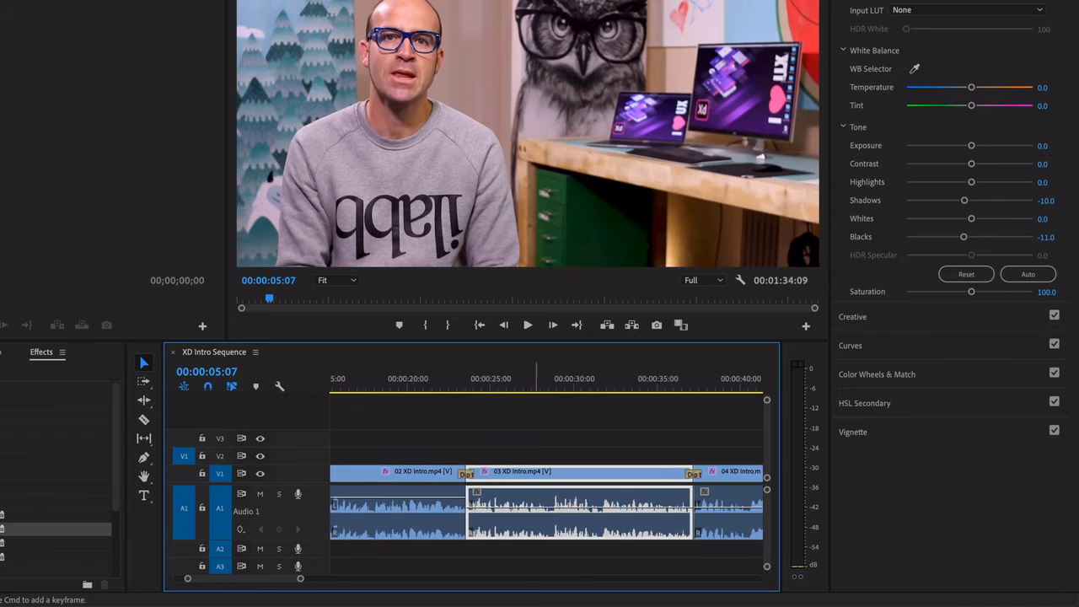
{"action": "left_click_drag", "start_coordinate": [550, 504], "coordinate": [550, 497]}
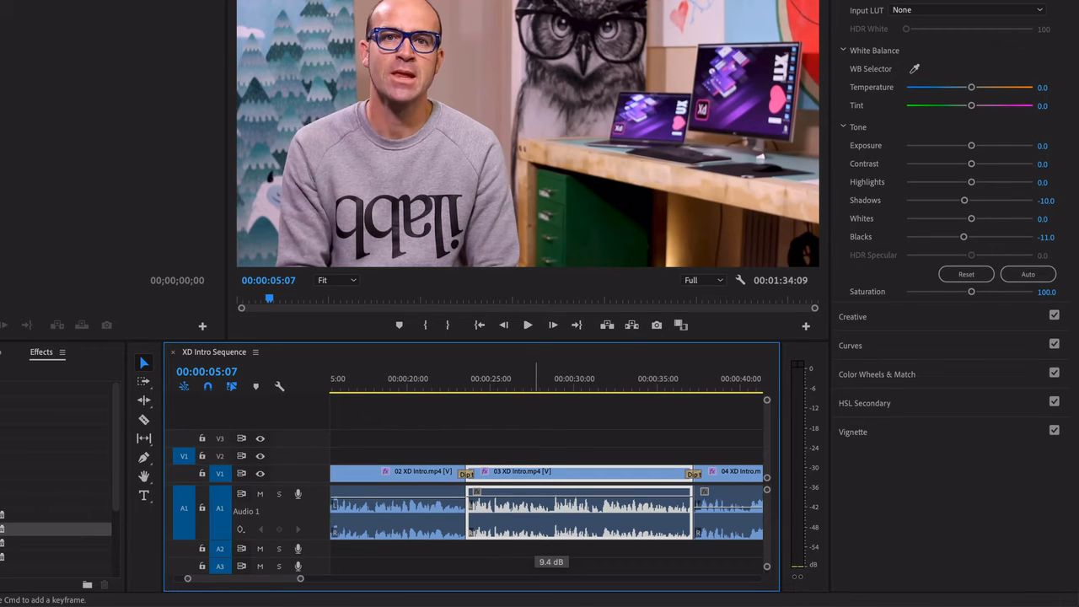
{"action": "left_click_drag", "start_coordinate": [550, 495], "coordinate": [551, 498]}
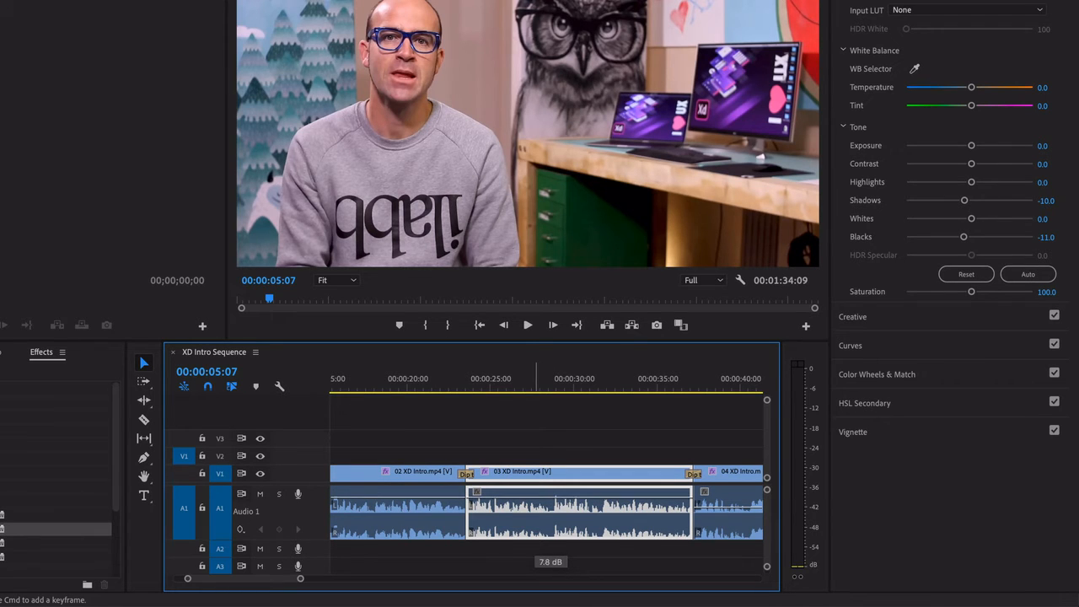
{"action": "left_click", "coordinate": [496, 389]}
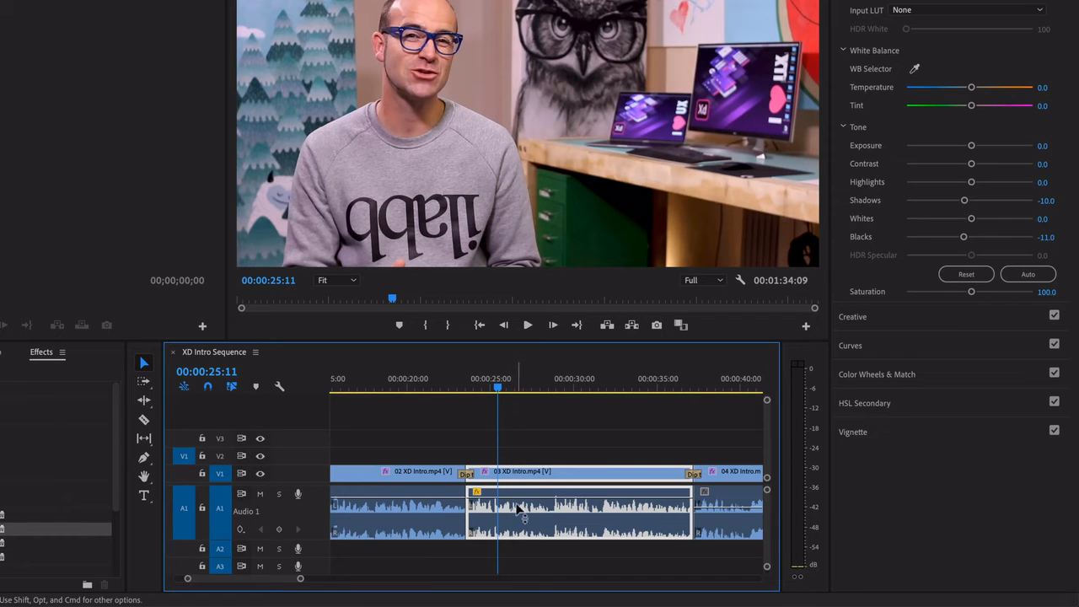
Play the 03 XD Intro clip and nudge its volume line slightly higher while watching the audio meters
{"action": "key", "text": "space"}
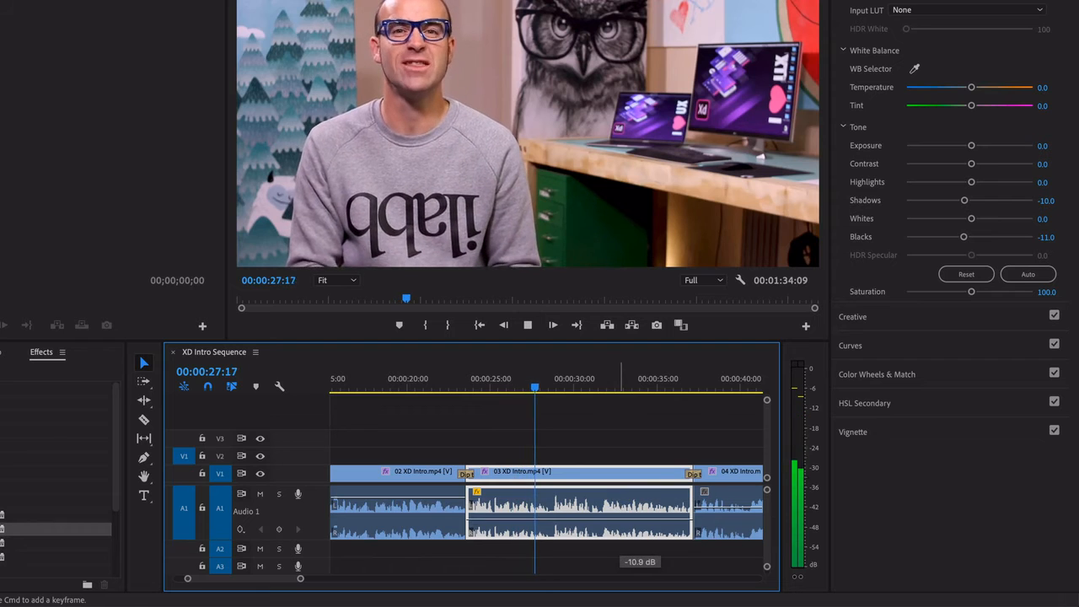
{"action": "mouse_move", "coordinate": [621, 512]}
{"action": "left_mouse_down"}
{"action": "mouse_move", "coordinate": [621, 489]}
{"action": "mouse_move", "coordinate": [622, 505]}
{"action": "left_mouse_up"}
{"action": "key", "text": "space"}
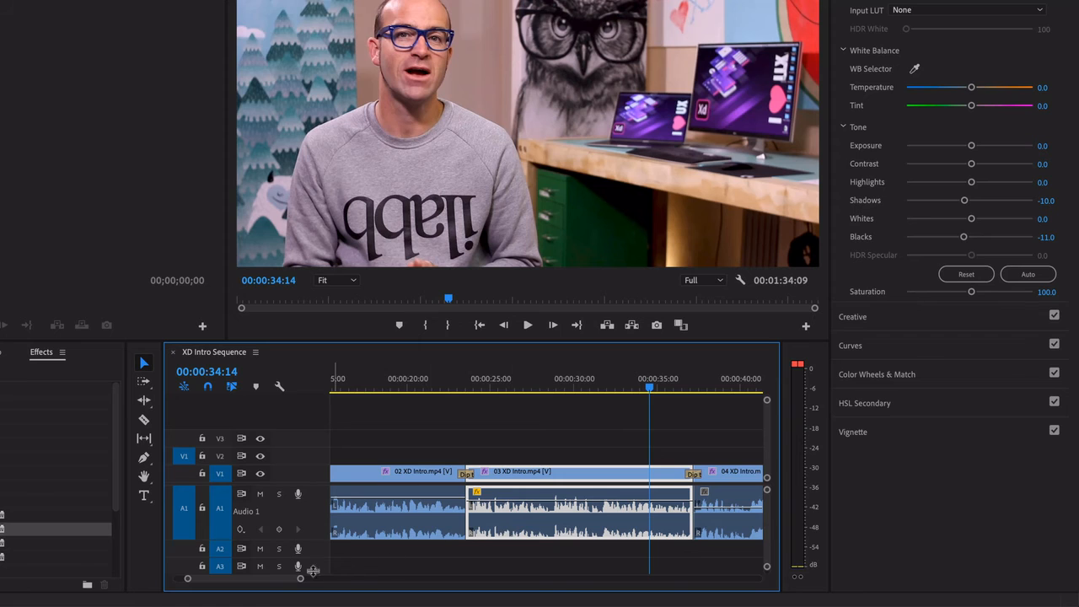
Adjust the audio gain of the 04 XD Intro clip by 7 dB
{"action": "left_click_drag", "start_coordinate": [275, 585], "coordinate": [291, 585]}
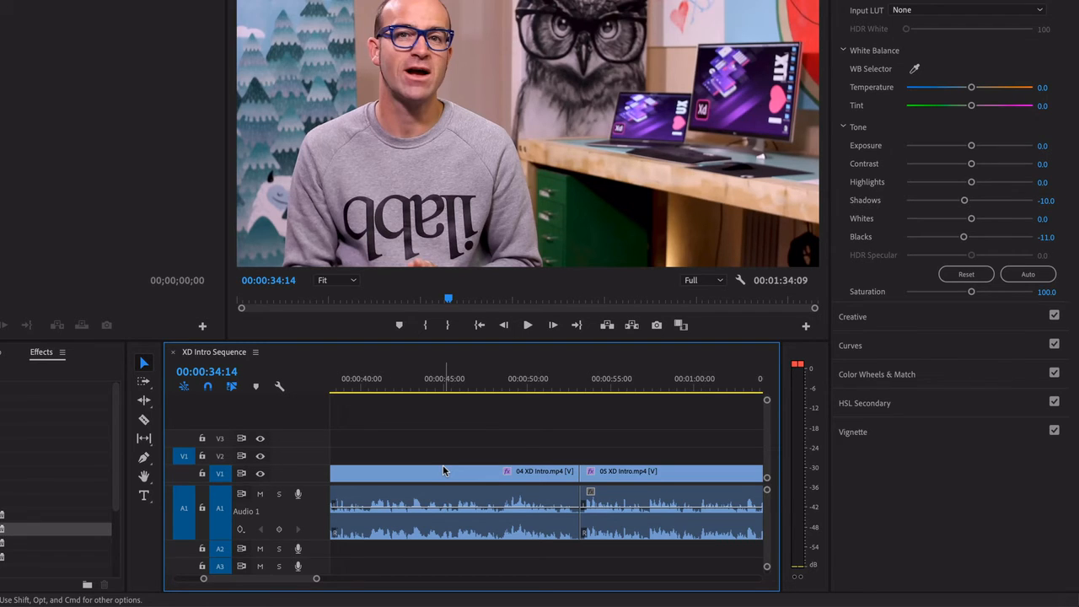
{"action": "left_click", "coordinate": [495, 477]}
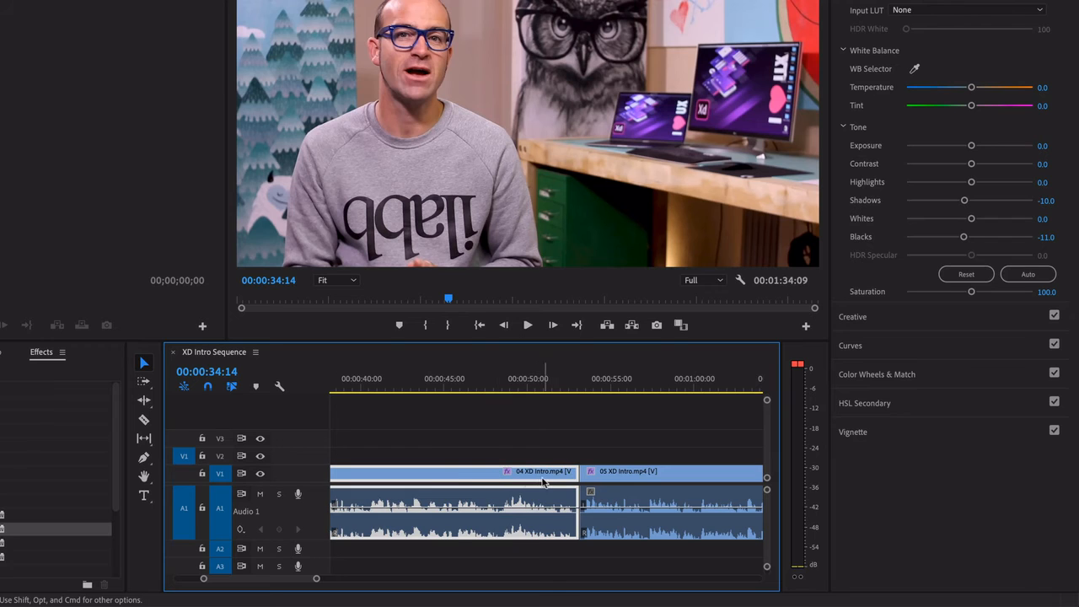
{"action": "scroll", "coordinate": [474, 478], "scroll_direction": "right", "scroll_amount": 1}
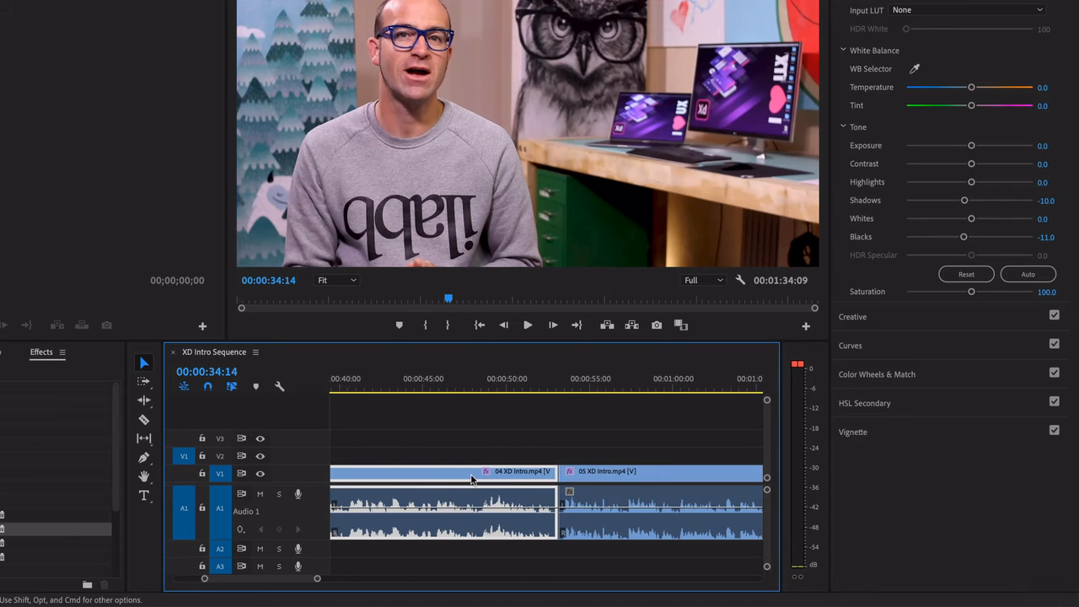
{"action": "right_click", "coordinate": [416, 479]}
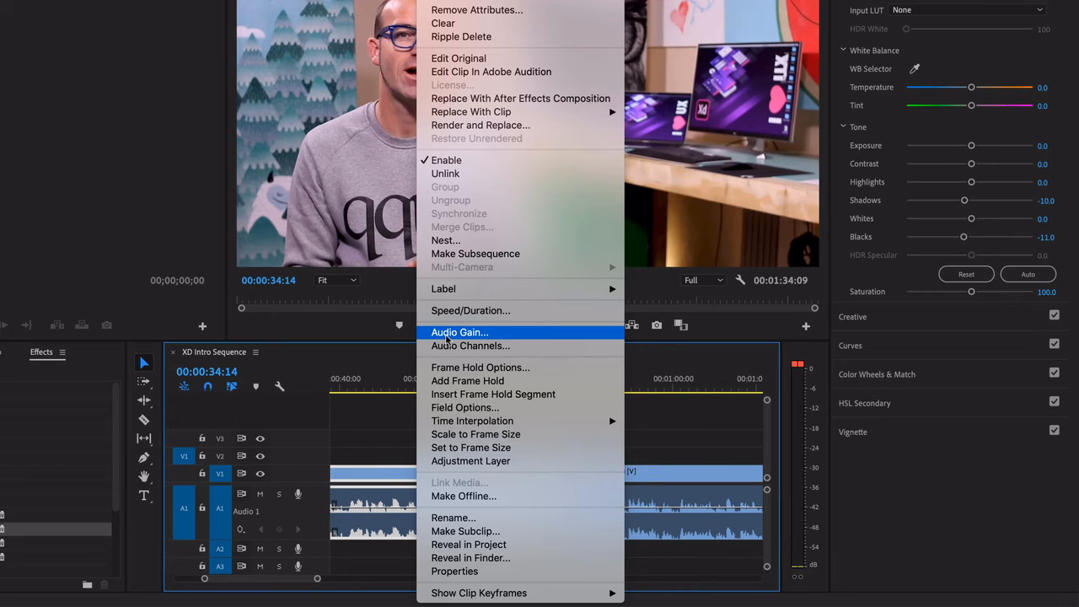
{"action": "left_click", "coordinate": [447, 332]}
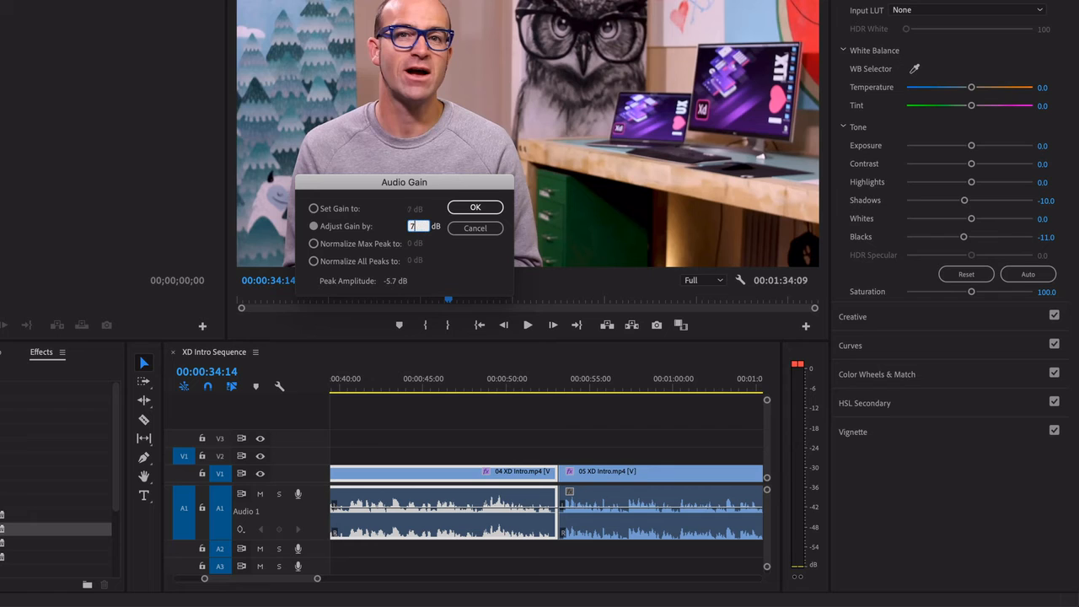
{"action": "type", "text": "7"}
{"action": "left_click", "coordinate": [475, 208]}
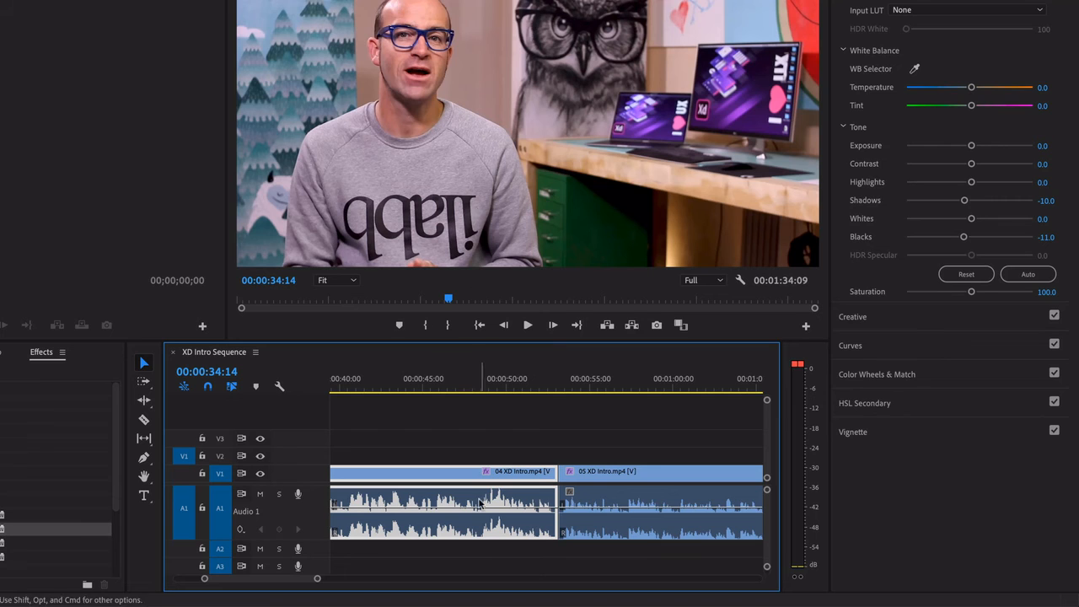
Play back part of the boosted 04 XD Intro clip to check its level on the meters
{"action": "left_click", "coordinate": [429, 380]}
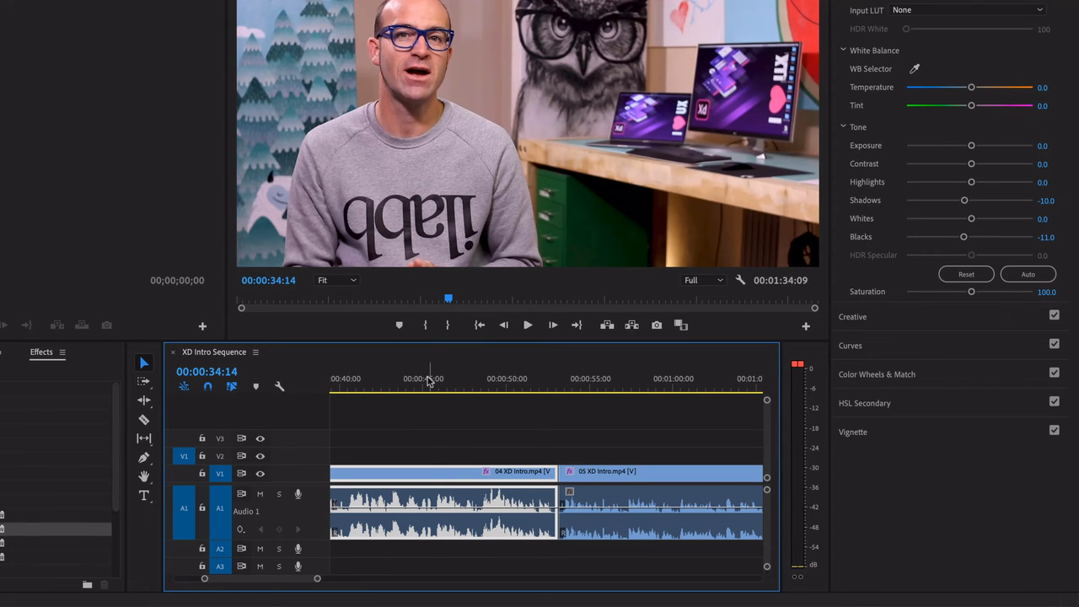
{"action": "key", "text": "space"}
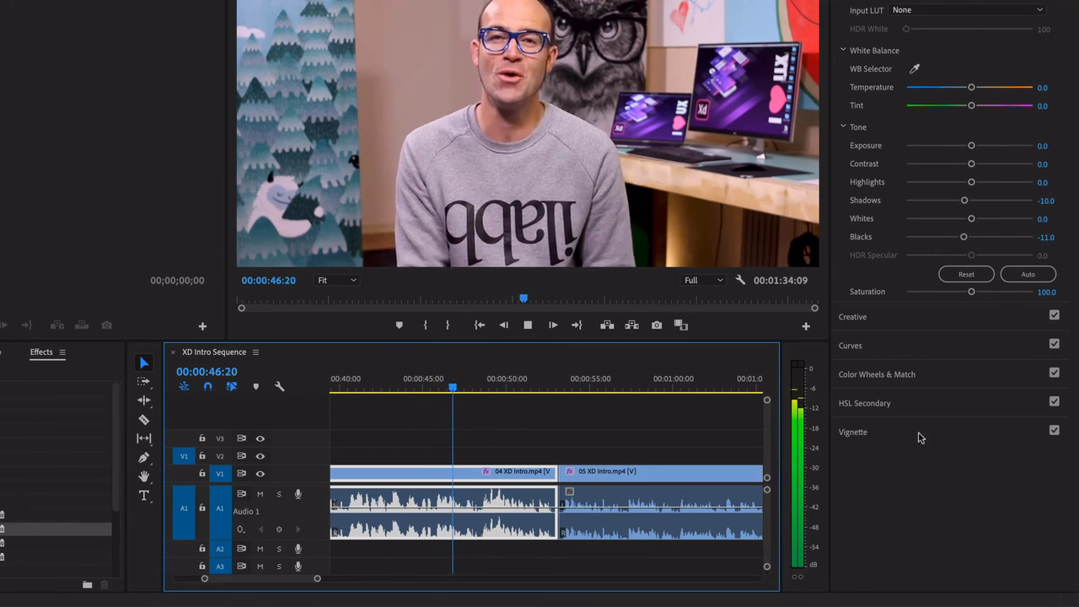
{"action": "key", "text": "space"}
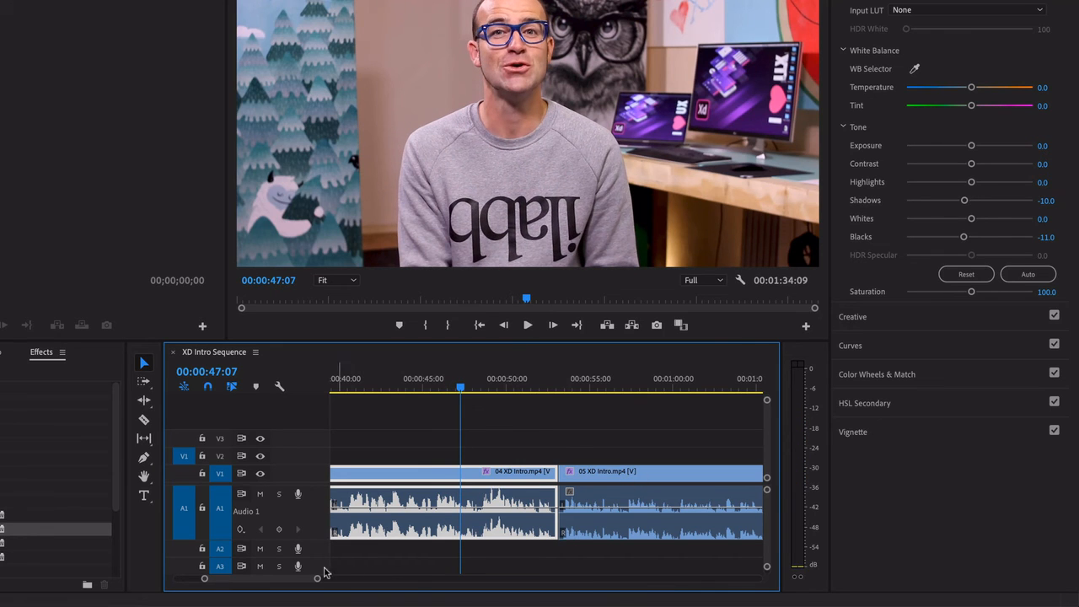
Bring the 05 XD Intro clip into view and select it
{"action": "left_click_drag", "start_coordinate": [302, 579], "coordinate": [291, 579]}
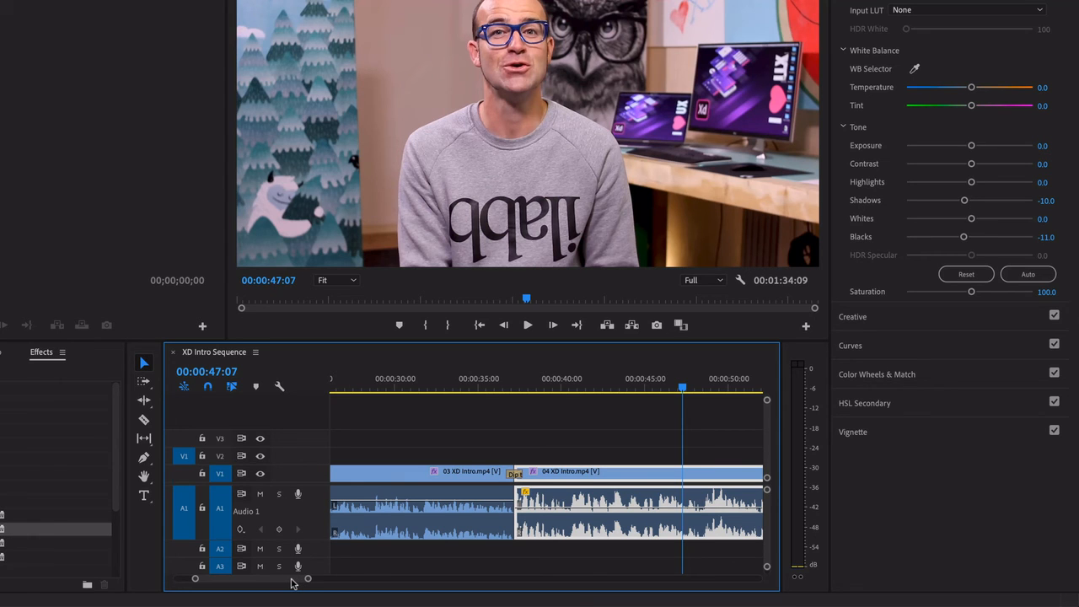
{"action": "left_click_drag", "start_coordinate": [292, 583], "coordinate": [306, 583]}
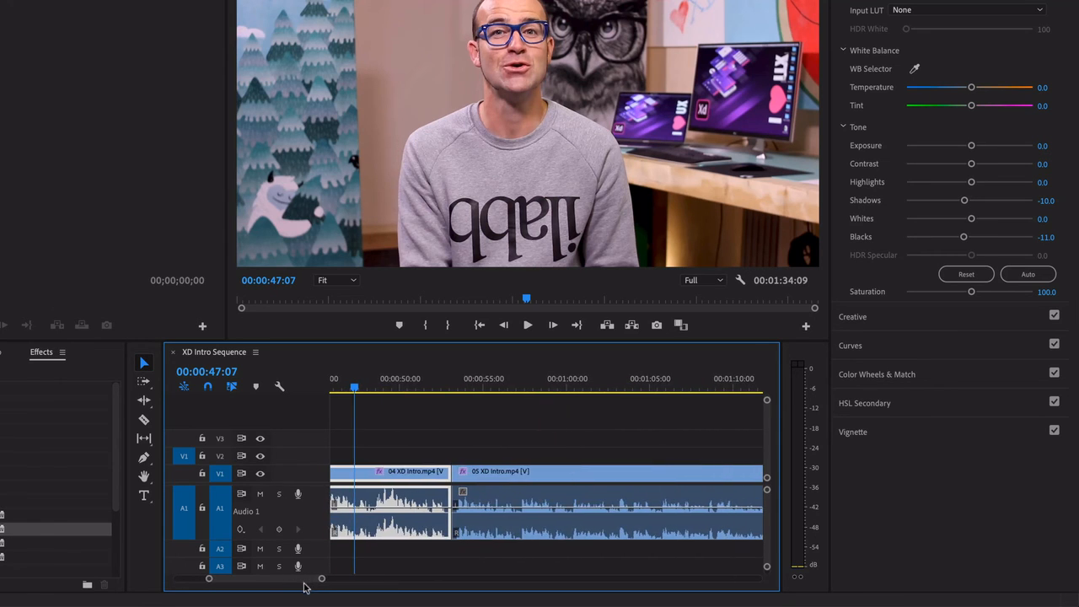
{"action": "right_click", "coordinate": [528, 482]}
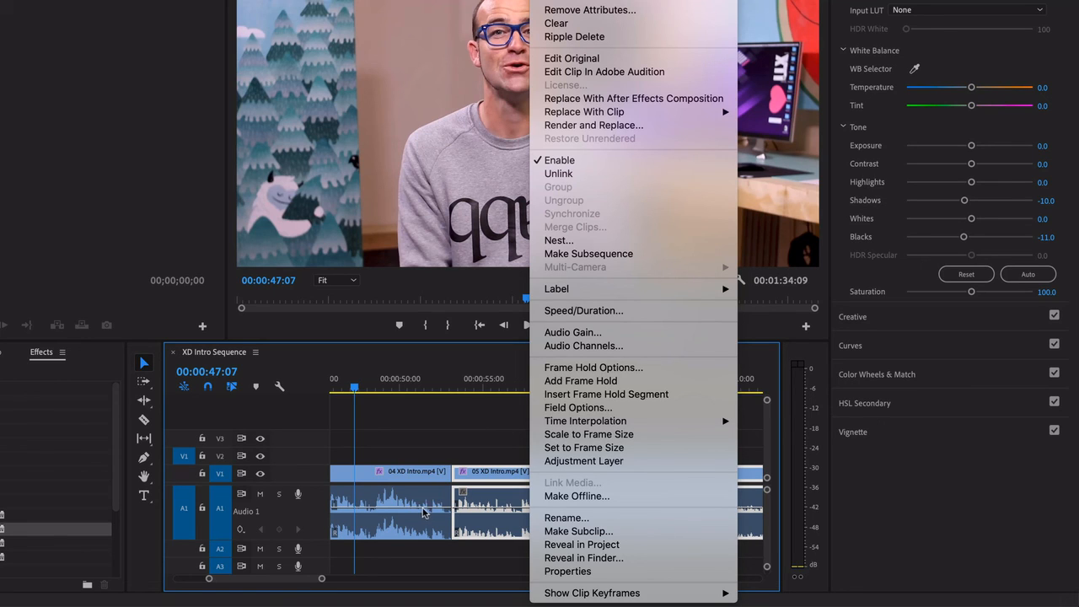
{"action": "left_click", "coordinate": [484, 479]}
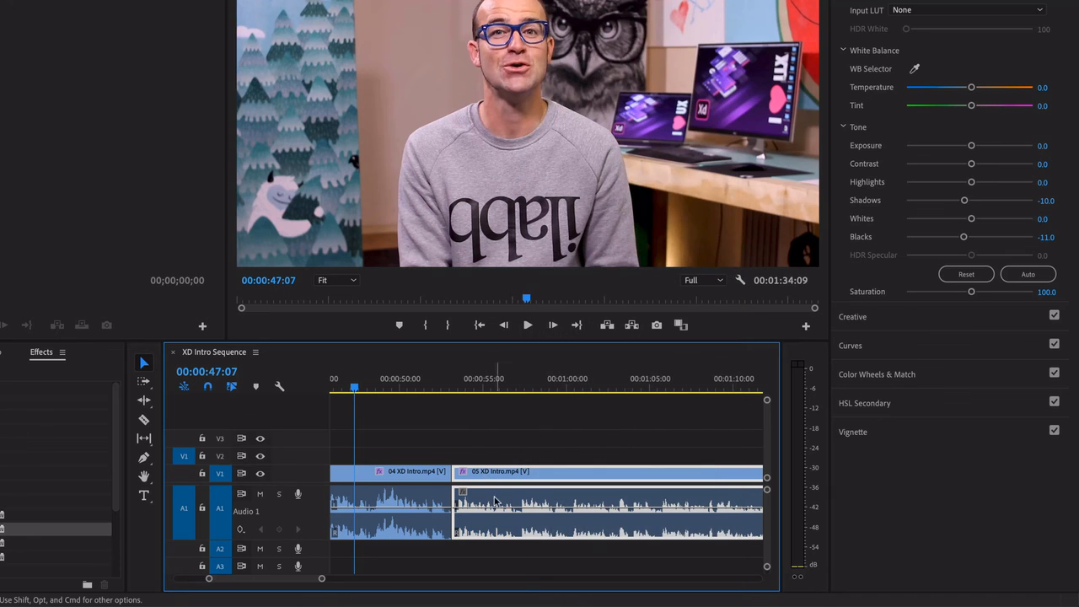